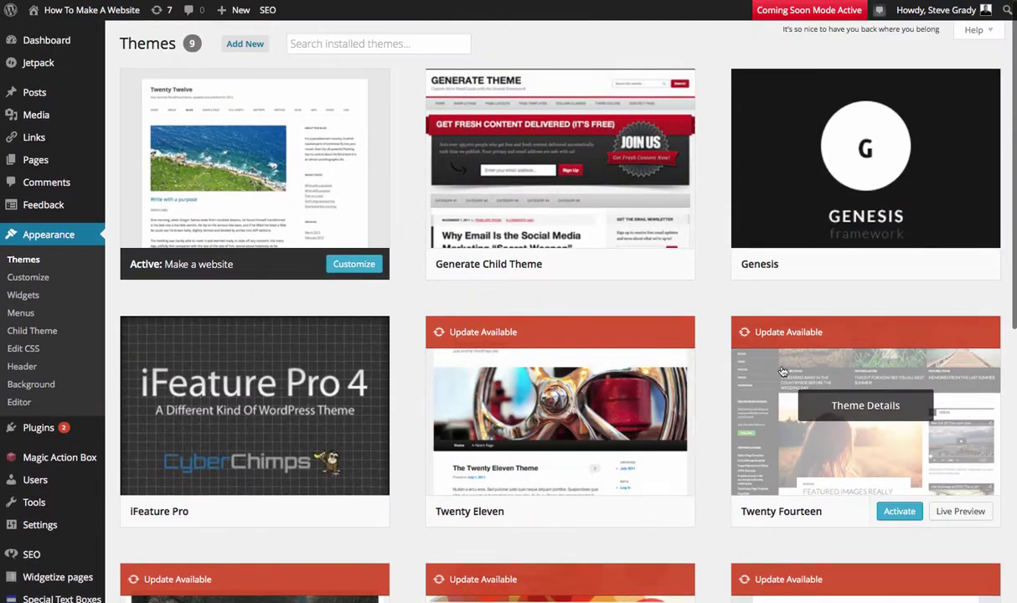
# - Preview the installed Twenty Fourteen theme with the site's own content, examine its layout, and close the preview
pyautogui.click(966, 512)
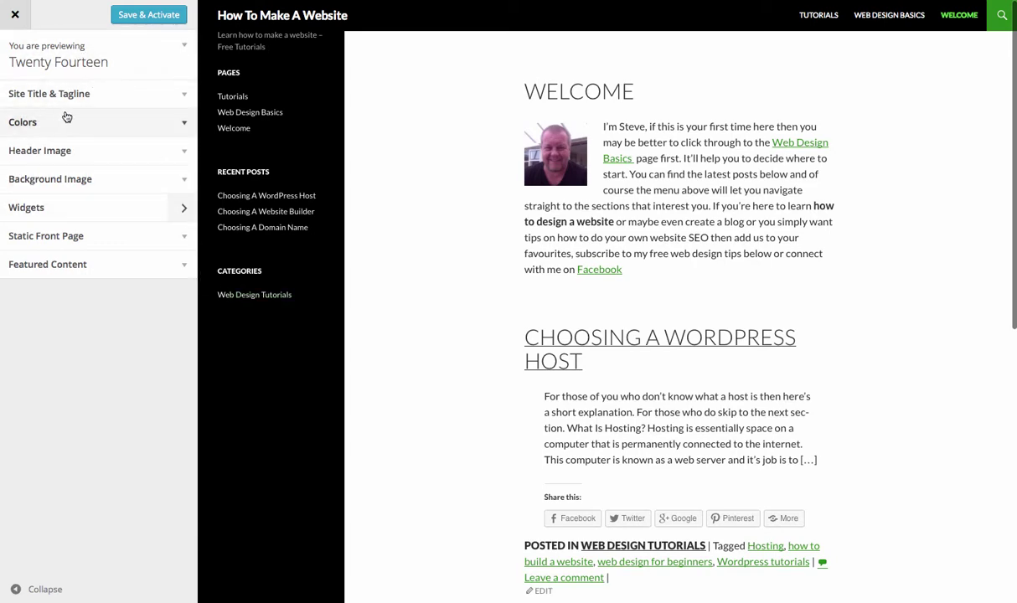
pyautogui.scroll(-10, 620, 251)
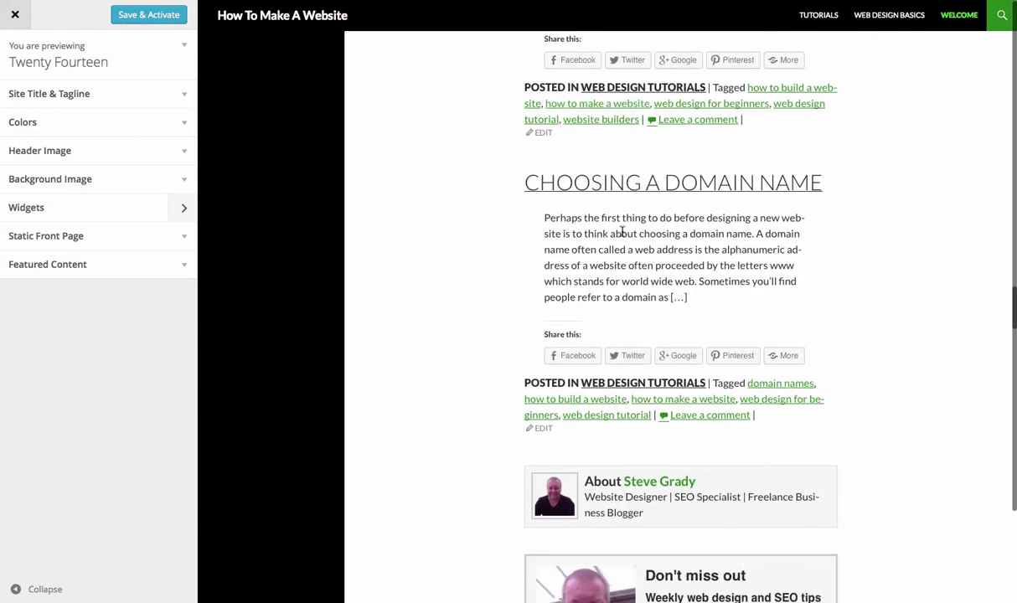
pyautogui.scroll(-4, 621, 232)
pyautogui.scroll(10, 621, 232)
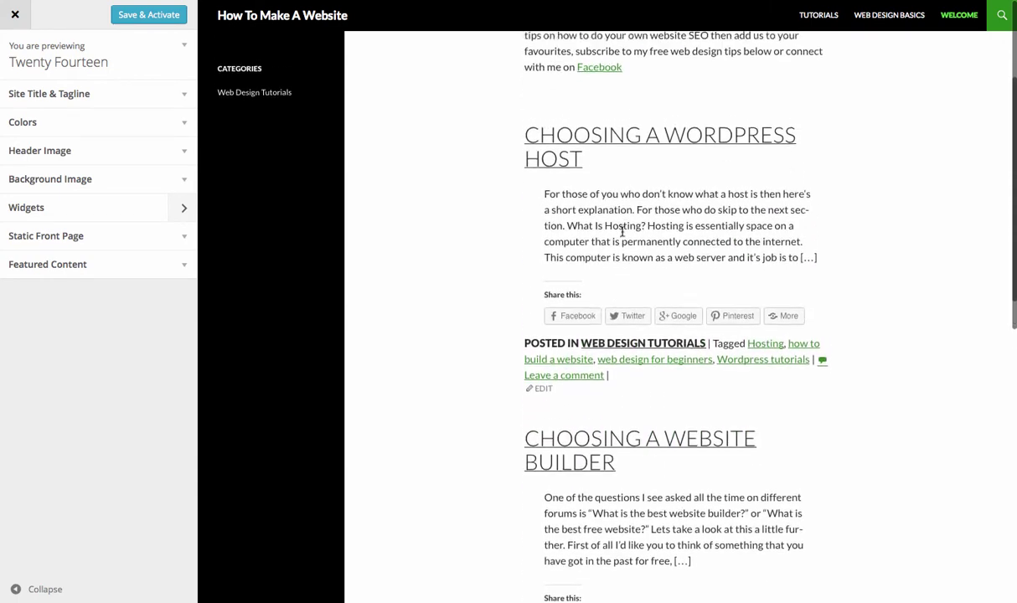
pyautogui.scroll(3, 621, 232)
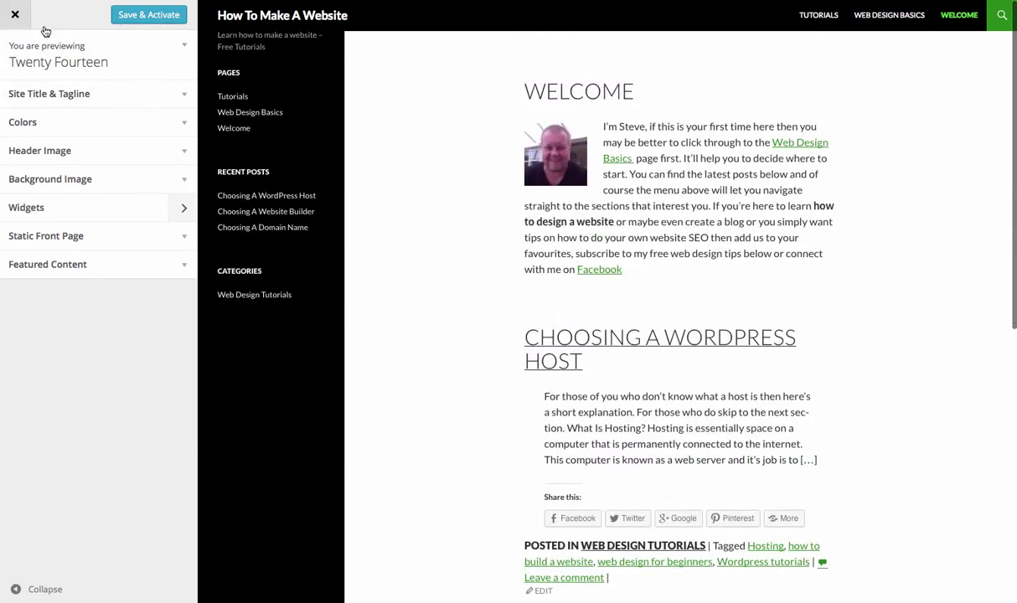
pyautogui.click(15, 15)
# - Look through the installed themes and open the Add Themes page to browse new ones
pyautogui.moveTo(206, 170)
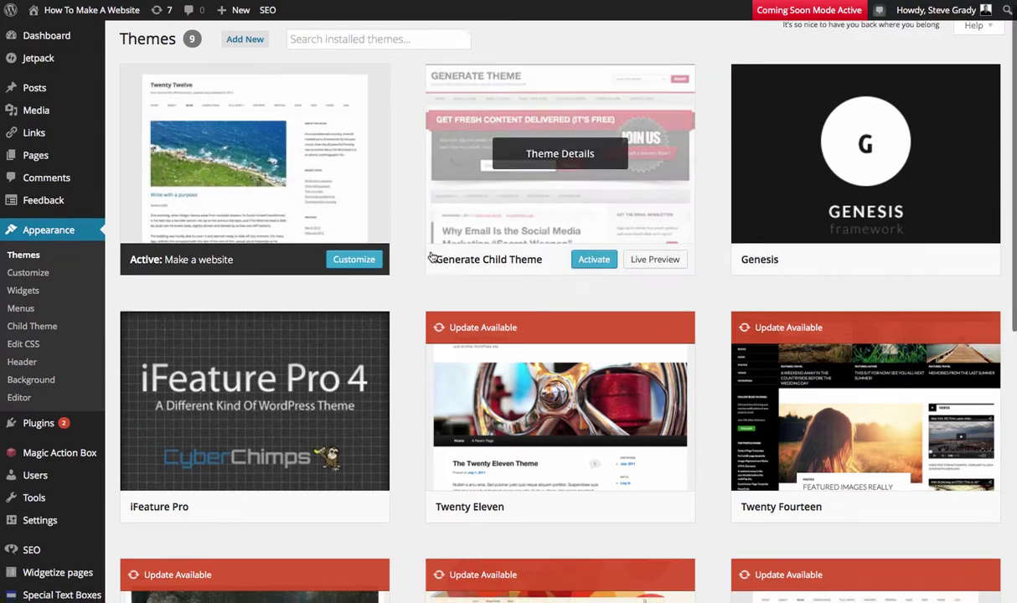
pyautogui.scroll(-3, 544, 159)
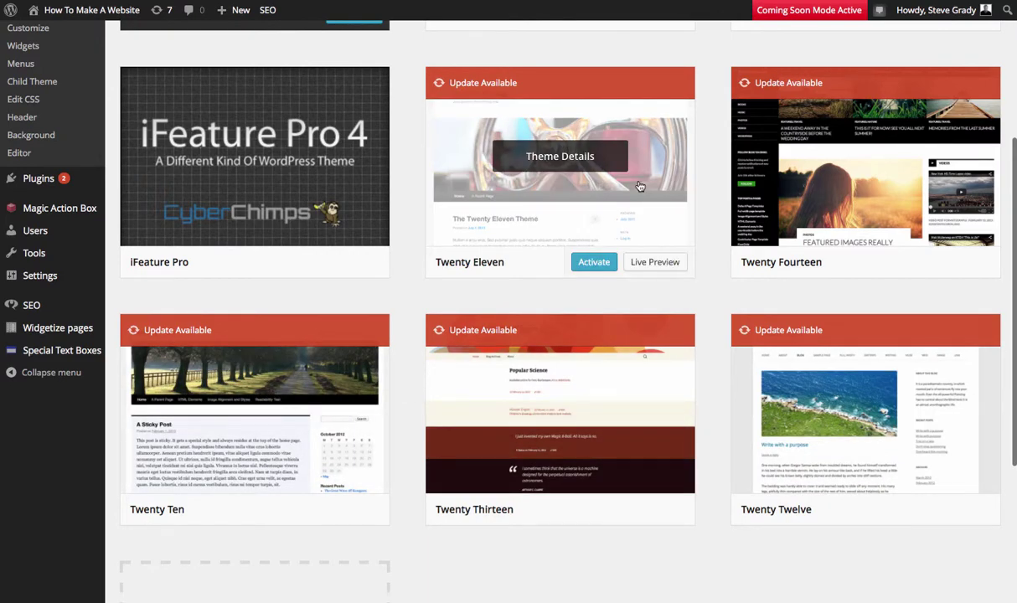
pyautogui.scroll(3, 578, 185)
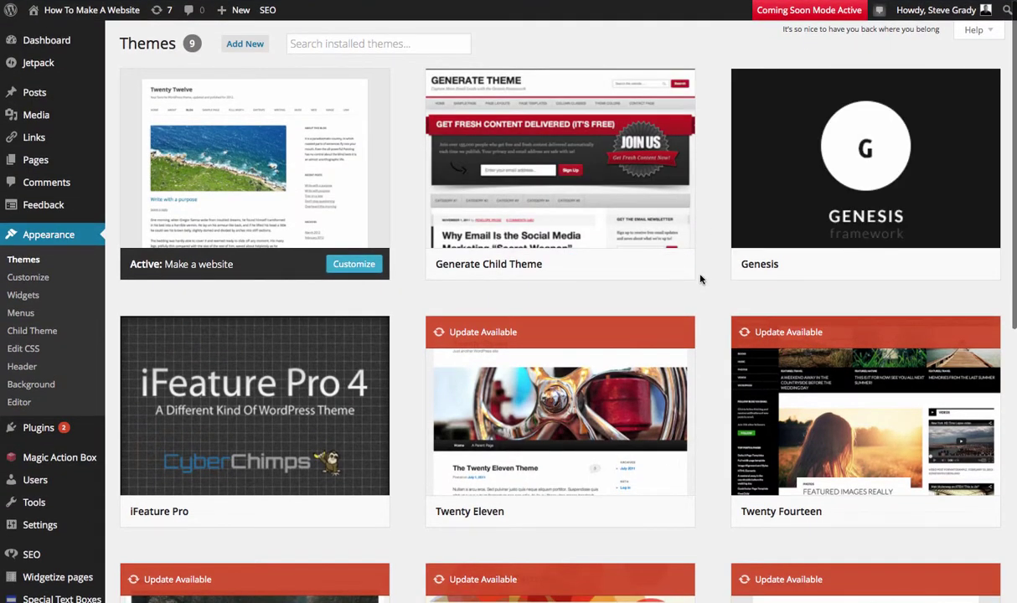
pyautogui.moveTo(663, 259)
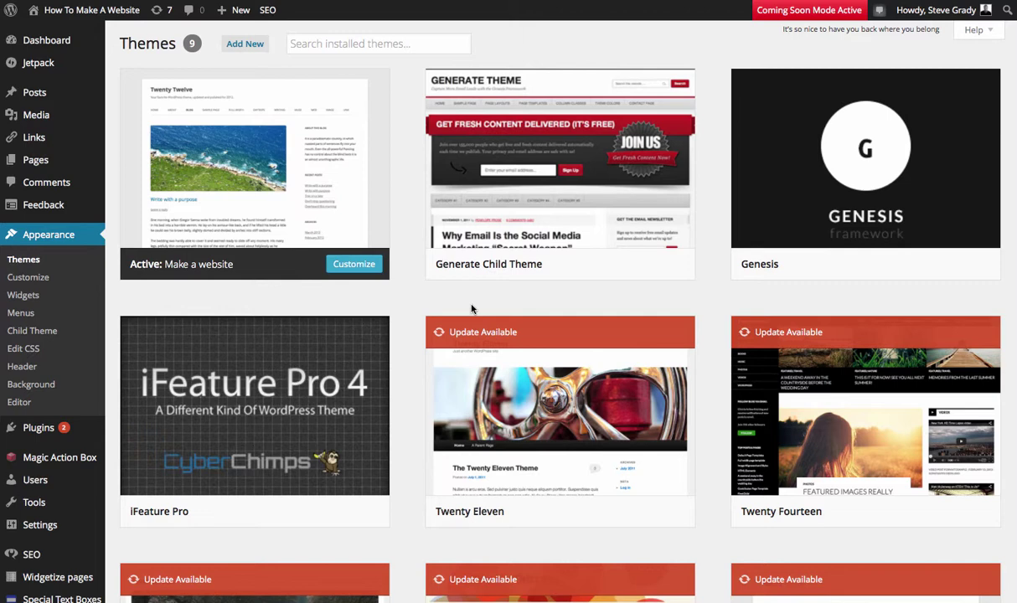
pyautogui.moveTo(323, 204)
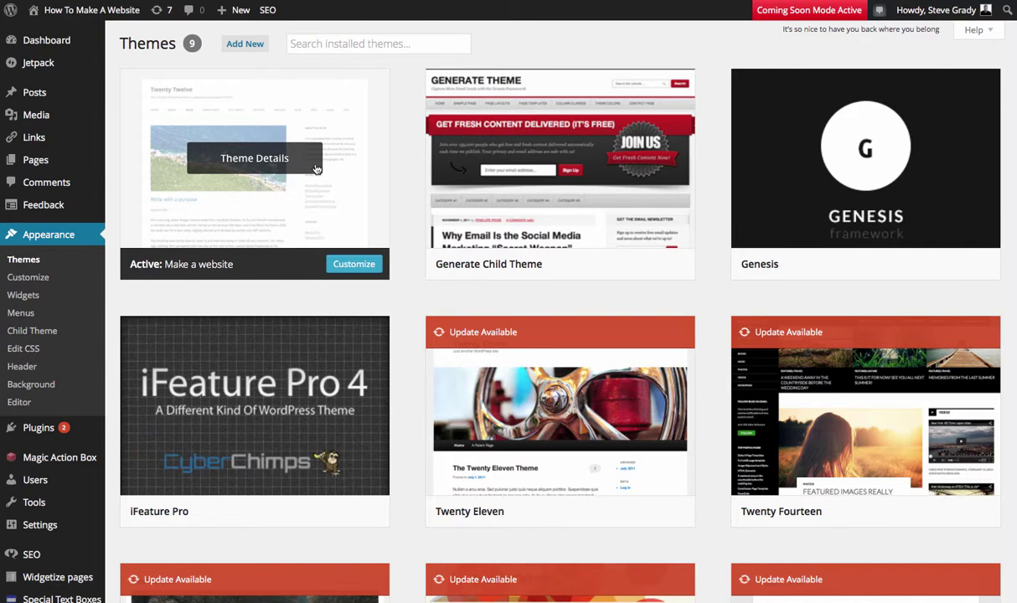
pyautogui.moveTo(93, 18)
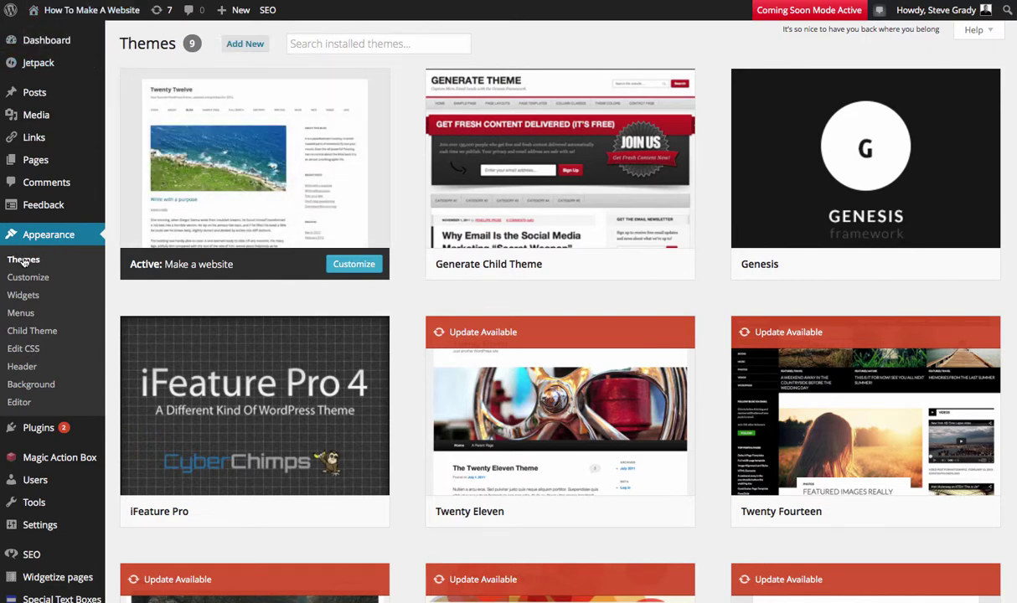
pyautogui.click(240, 43)
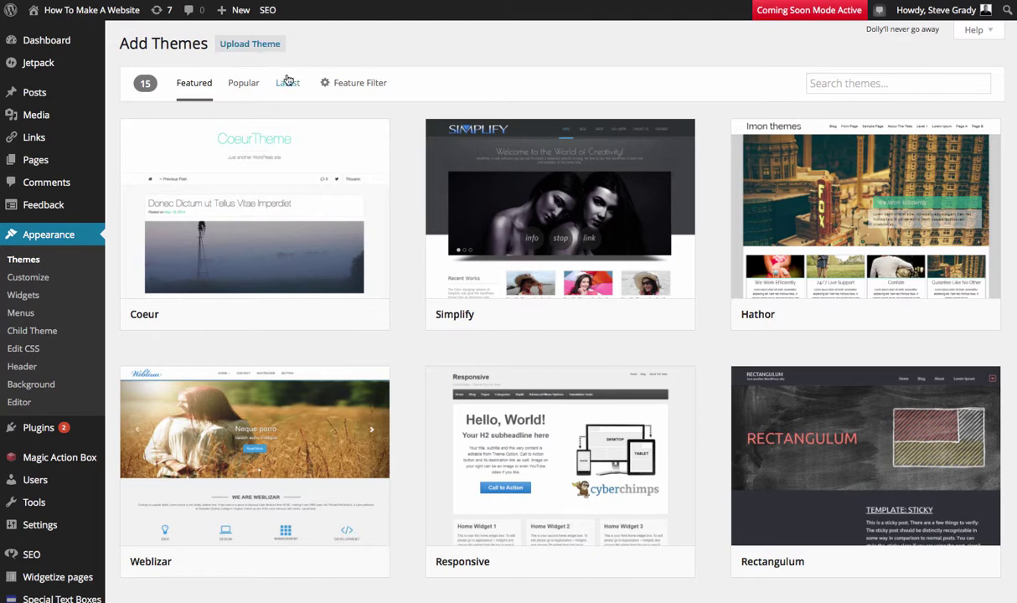
pyautogui.moveTo(558, 123)
pyautogui.moveTo(452, 536)
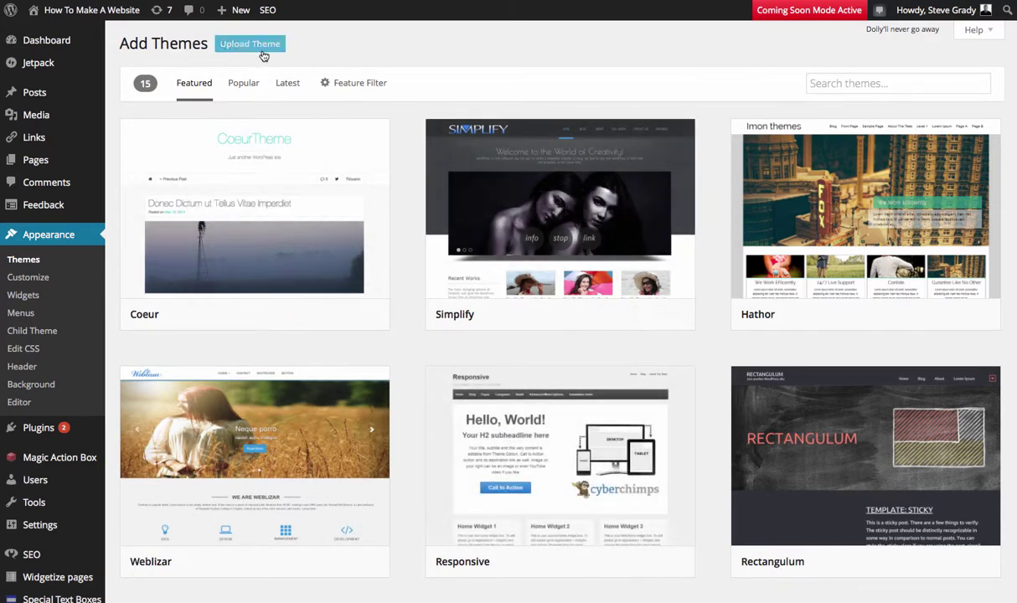
pyautogui.click(359, 84)
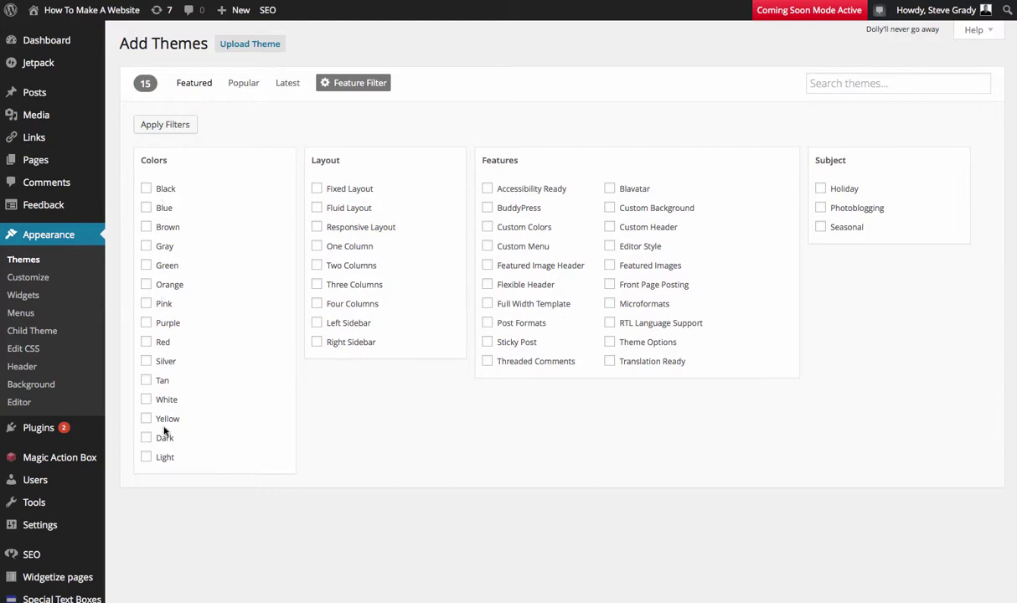
pyautogui.click(144, 188)
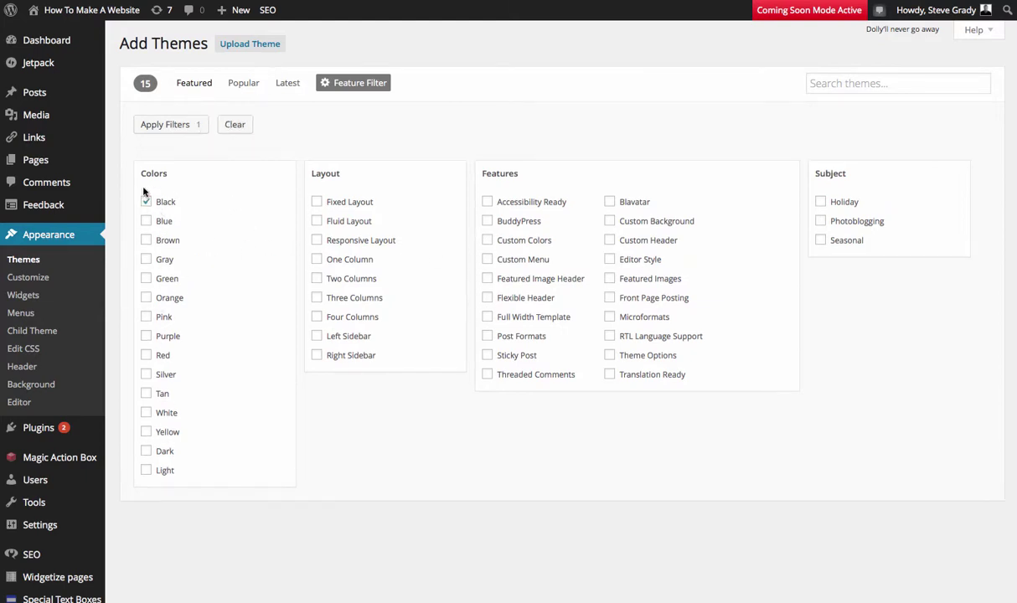
pyautogui.click(235, 126)
pyautogui.click(196, 83)
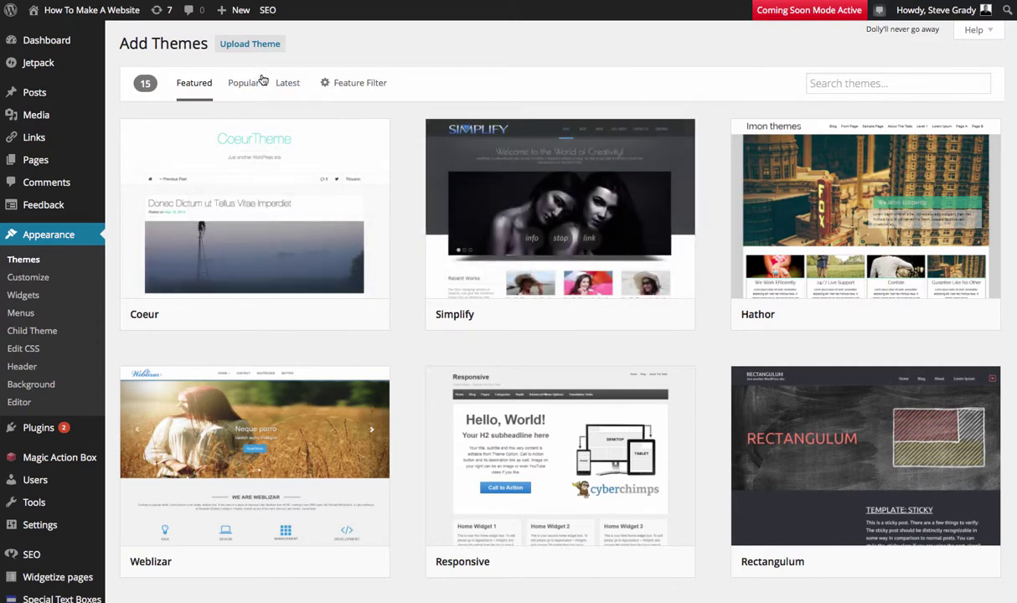
# - Preview the featured Simplify theme, examine its slider, Recent Works, Our Services and footer sections, and close the preview
pyautogui.moveTo(516, 219)
pyautogui.scroll(-2, 516, 219)
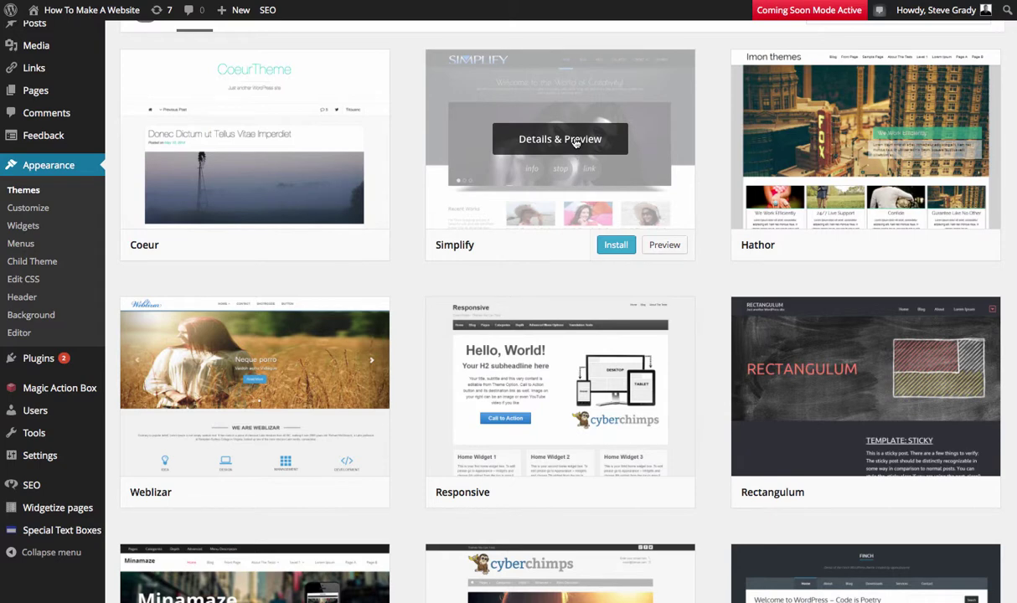
pyautogui.click(575, 142)
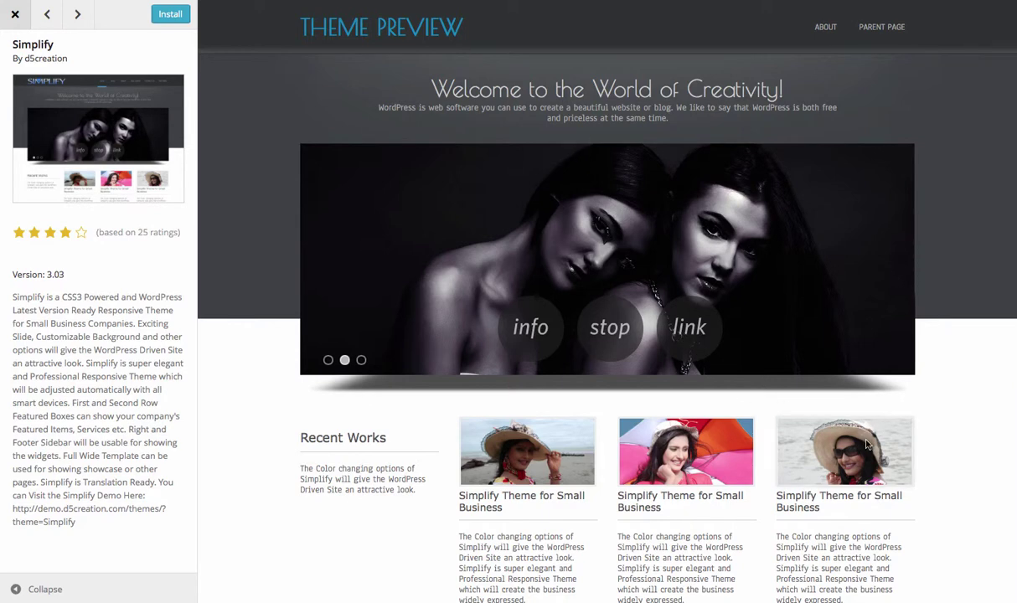
pyautogui.scroll(-4, 867, 381)
pyautogui.scroll(-2, 867, 439)
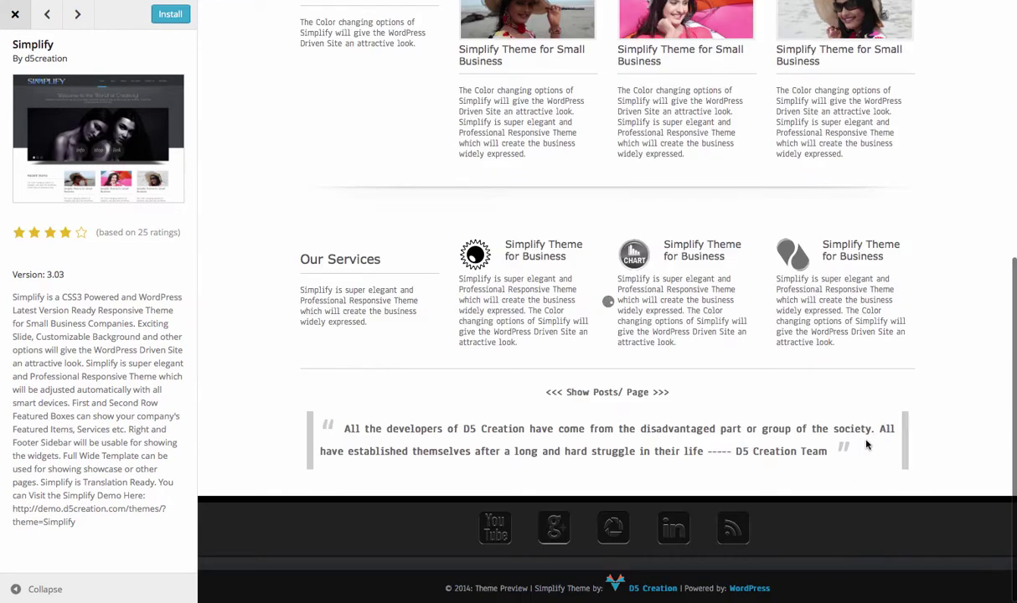
pyautogui.scroll(6, 867, 442)
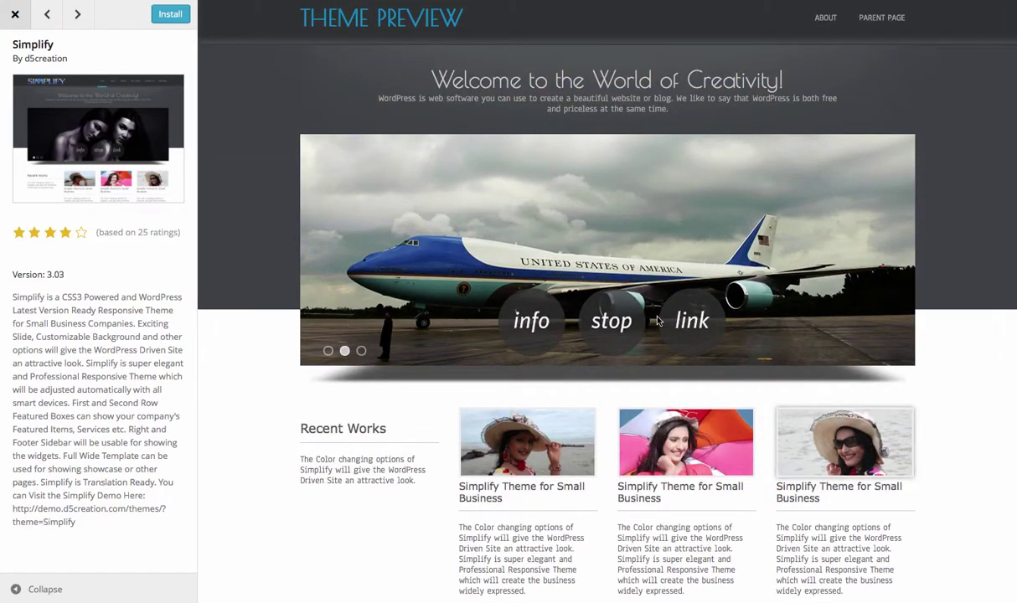
pyautogui.scroll(1, 636, 335)
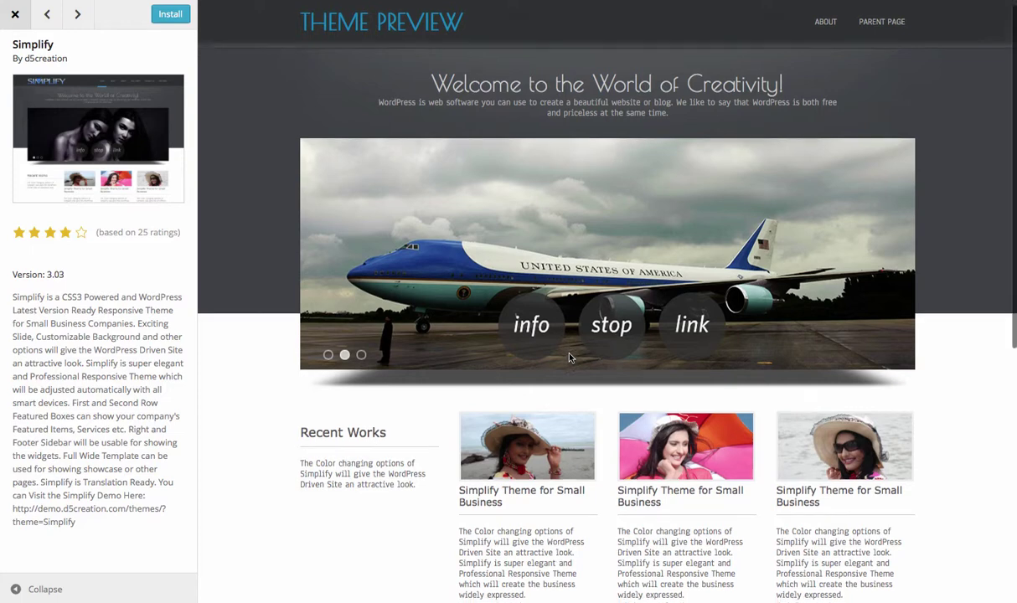
pyautogui.scroll(-3, 568, 357)
pyautogui.scroll(3, 568, 358)
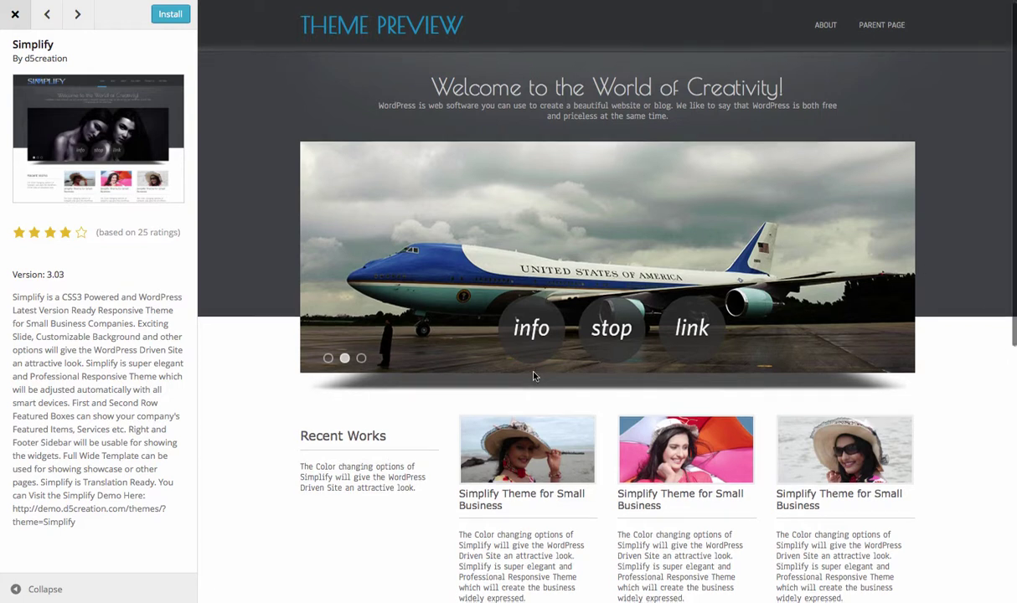
pyautogui.scroll(-5, 534, 376)
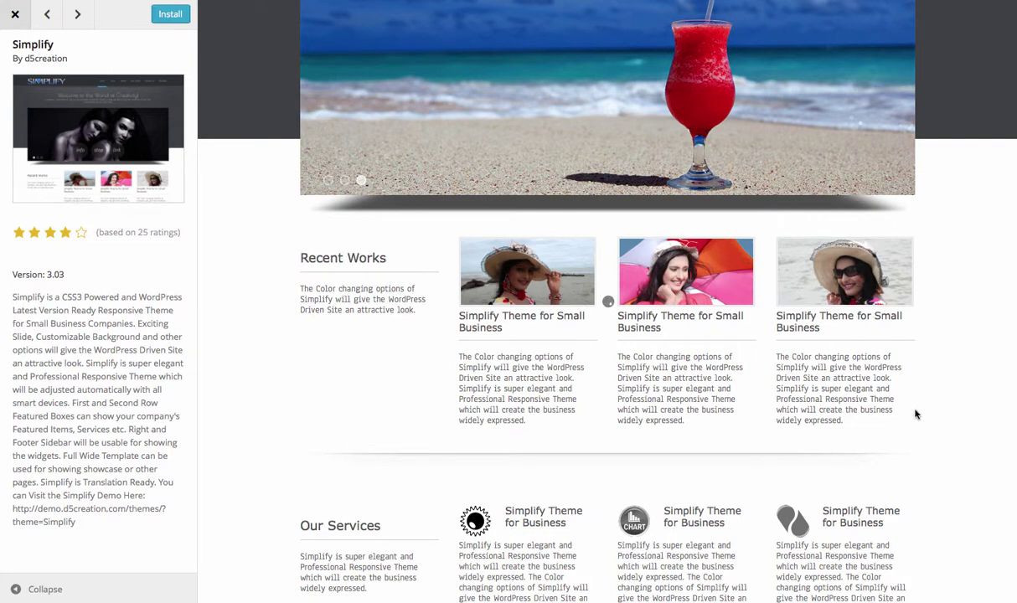
pyautogui.scroll(-3, 891, 481)
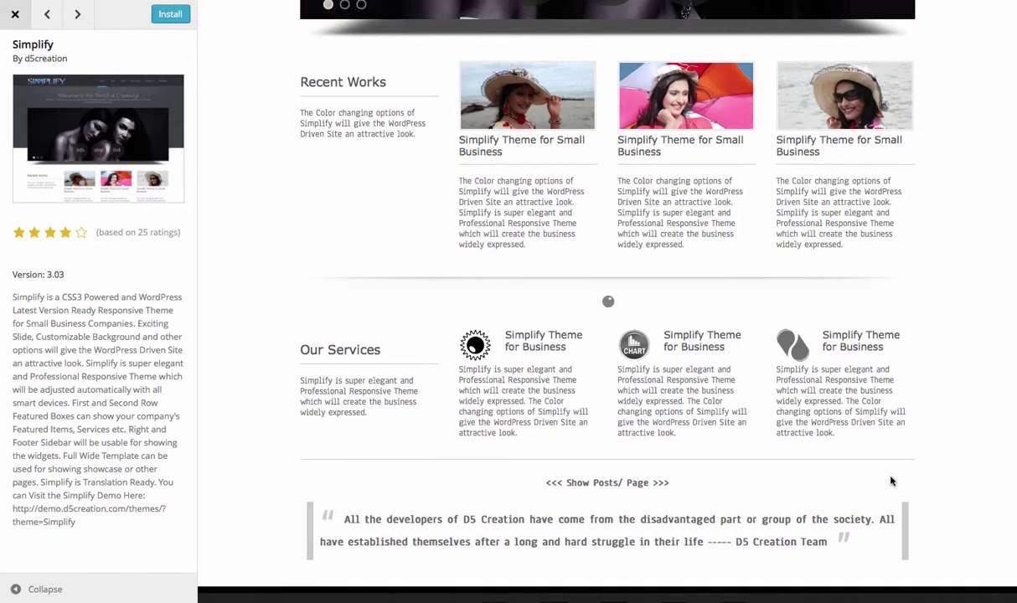
pyautogui.scroll(-2, 892, 481)
pyautogui.scroll(8, 891, 481)
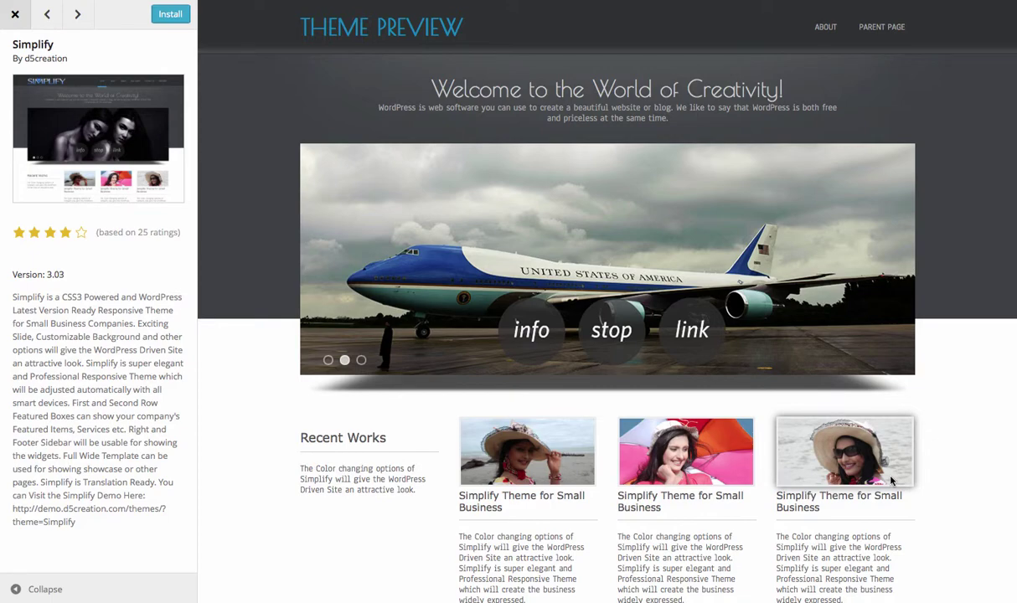
pyautogui.scroll(-5, 901, 482)
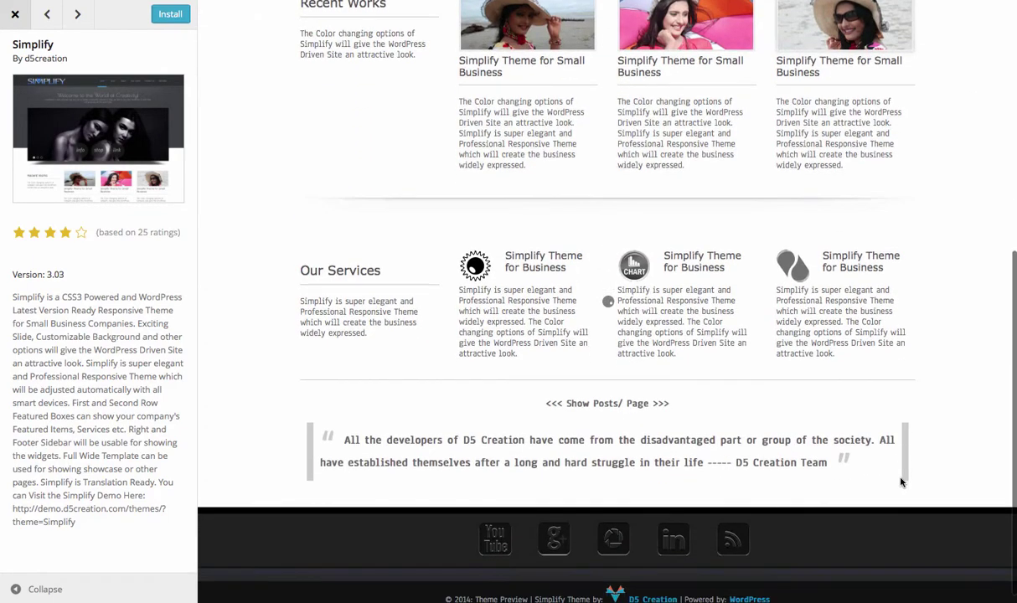
pyautogui.scroll(5, 901, 481)
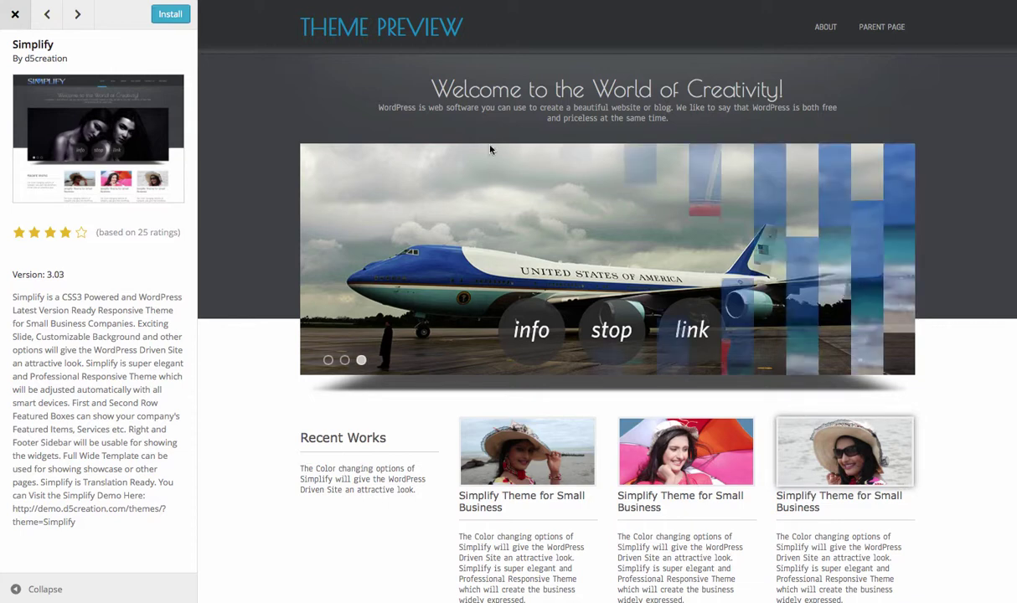
pyautogui.click(15, 15)
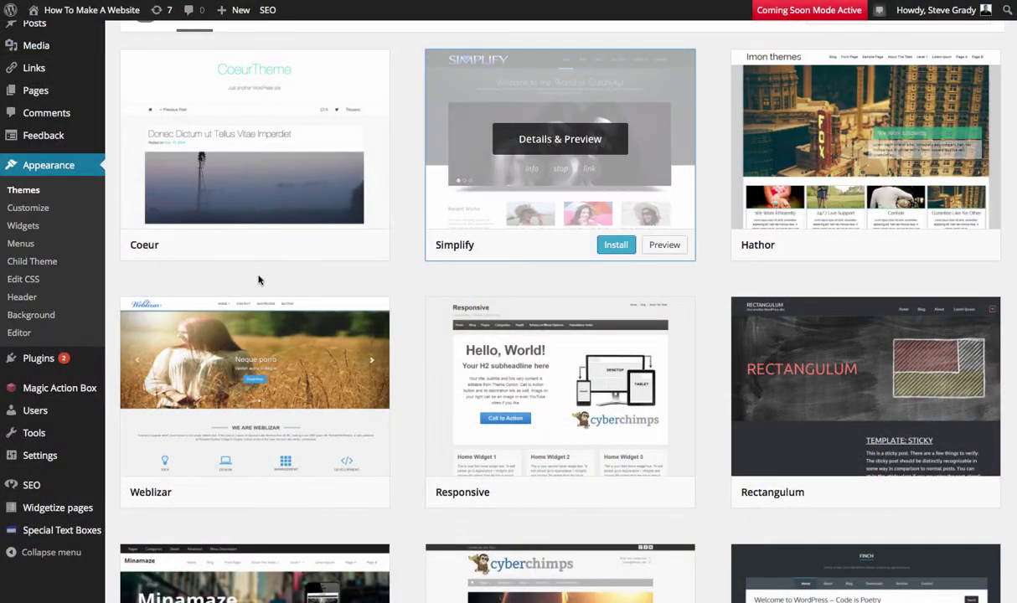
# - Preview the Dazzling theme from the featured themes, check its post layout, and install it
pyautogui.scroll(-2, 629, 352)
pyautogui.scroll(-4, 629, 352)
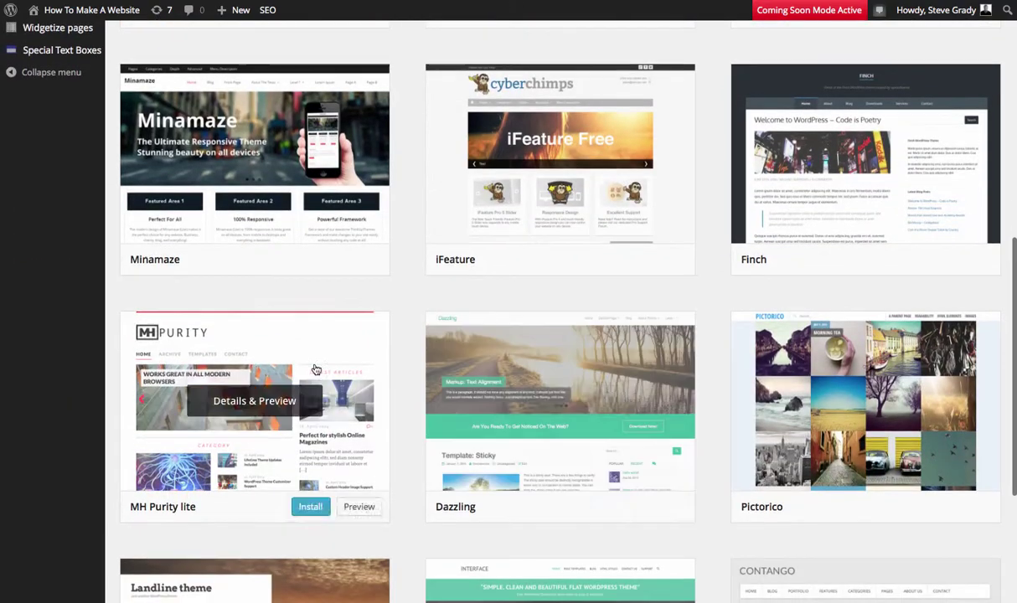
pyautogui.click(567, 413)
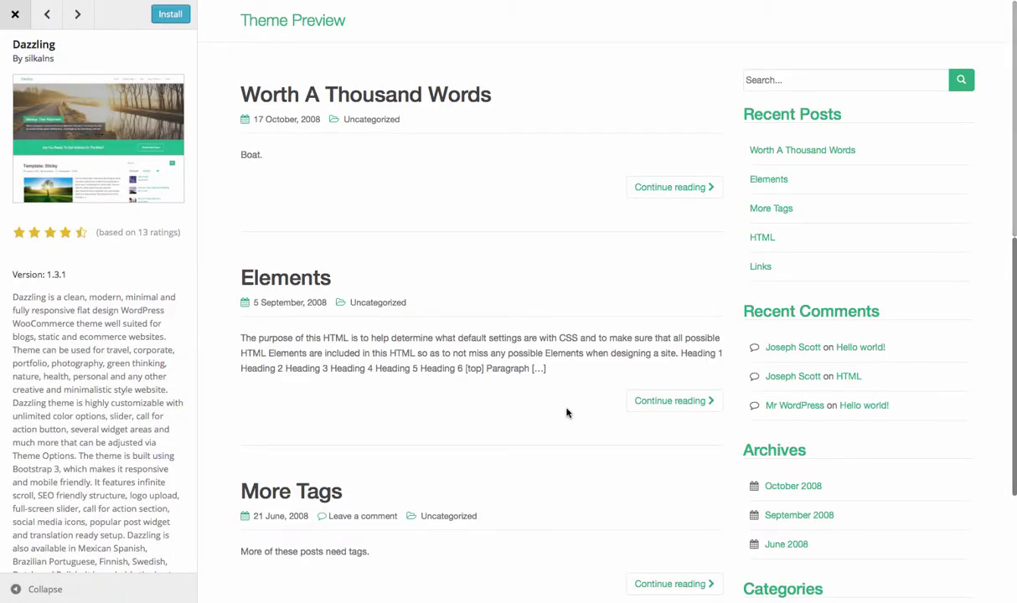
pyautogui.scroll(-4, 567, 413)
pyautogui.scroll(-6, 567, 414)
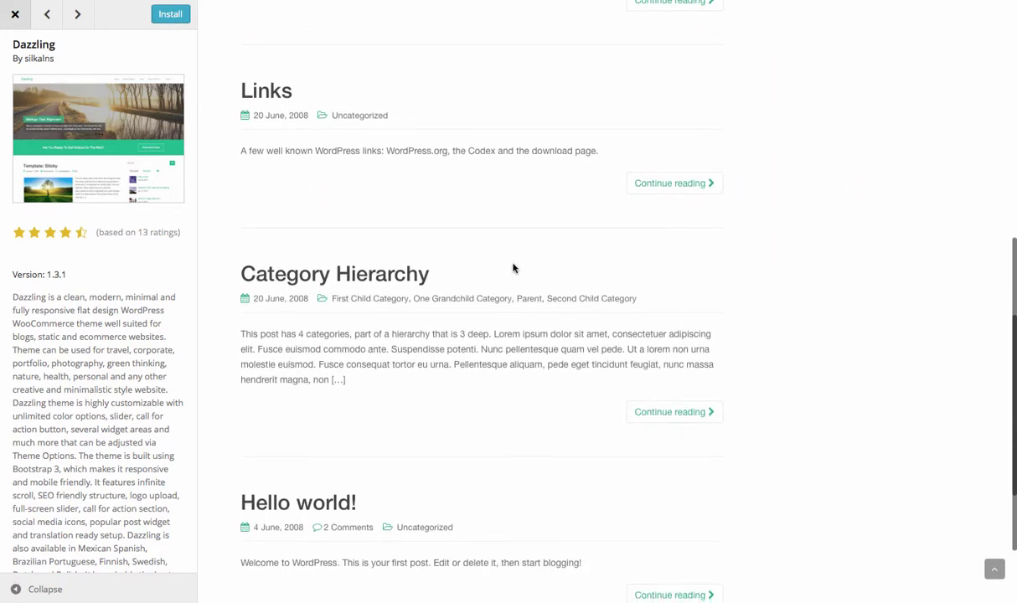
pyautogui.scroll(6, 512, 268)
pyautogui.scroll(3, 528, 284)
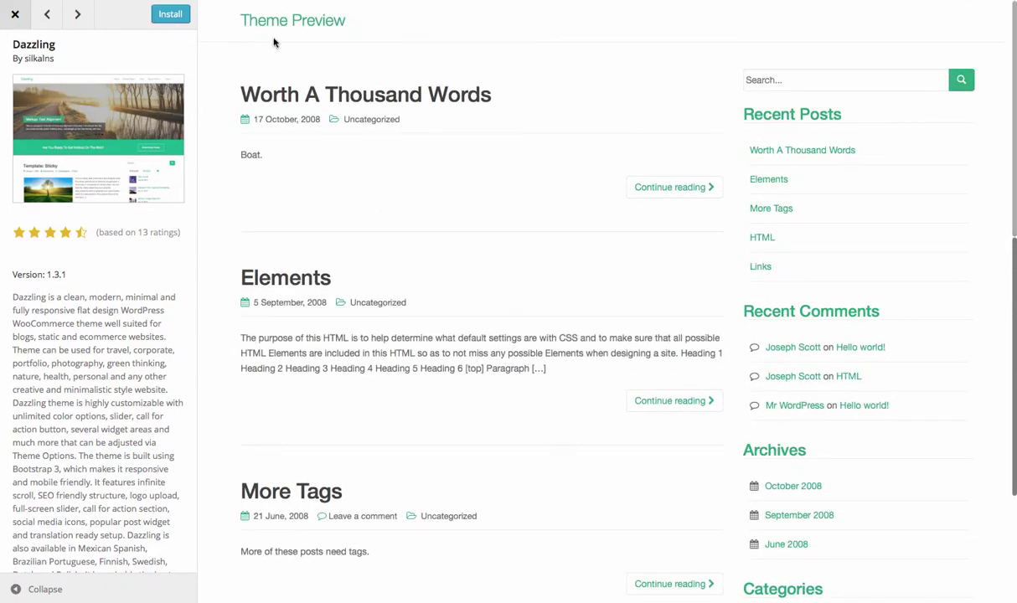
pyautogui.click(158, 17)
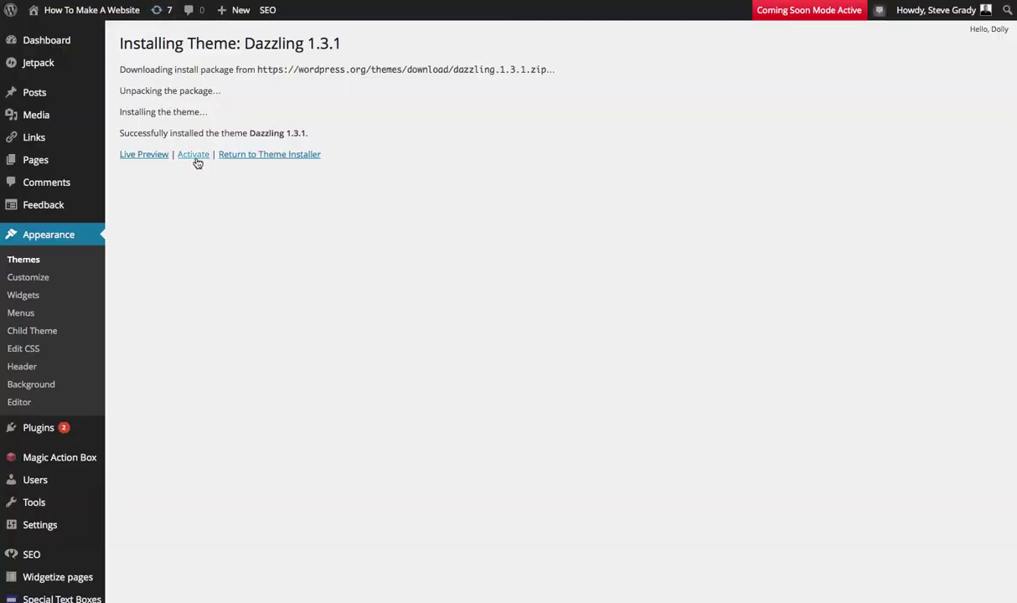
# - Preview the newly installed Dazzling theme live with the site's own content and examine the home page
pyautogui.click(133, 158)
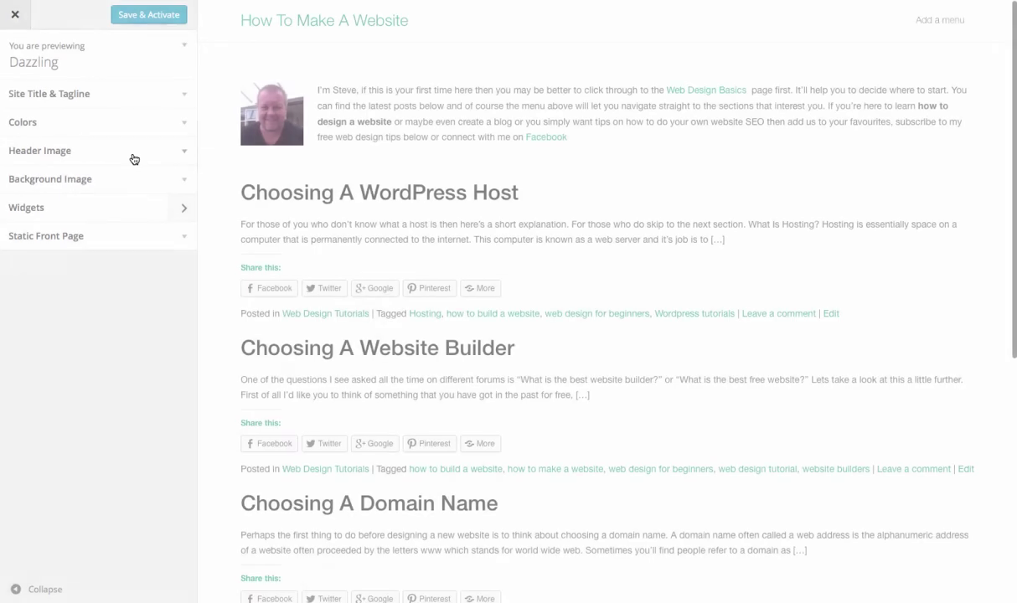
pyautogui.scroll(-5, 587, 264)
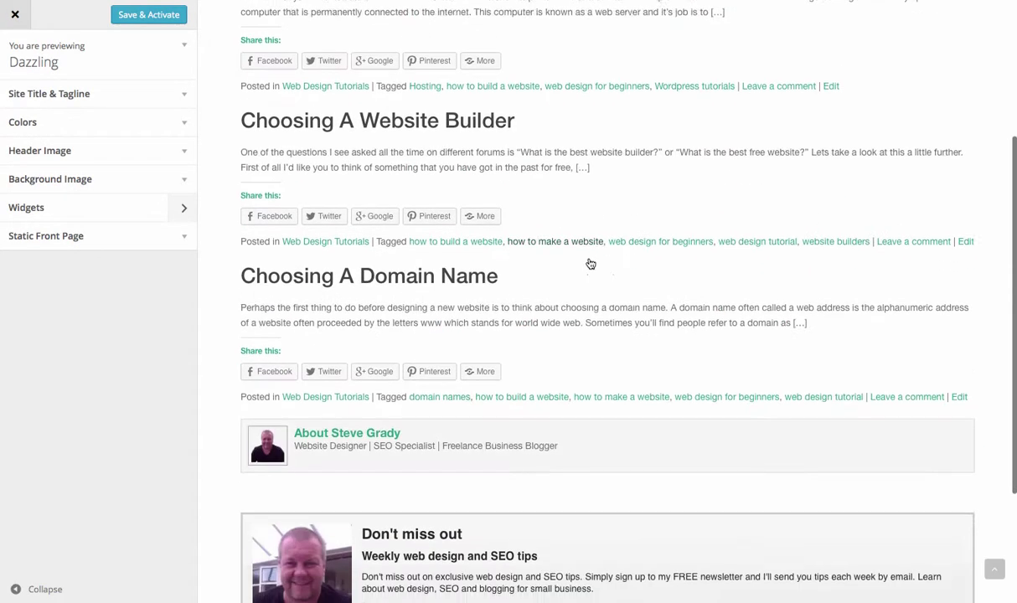
pyautogui.scroll(5, 588, 263)
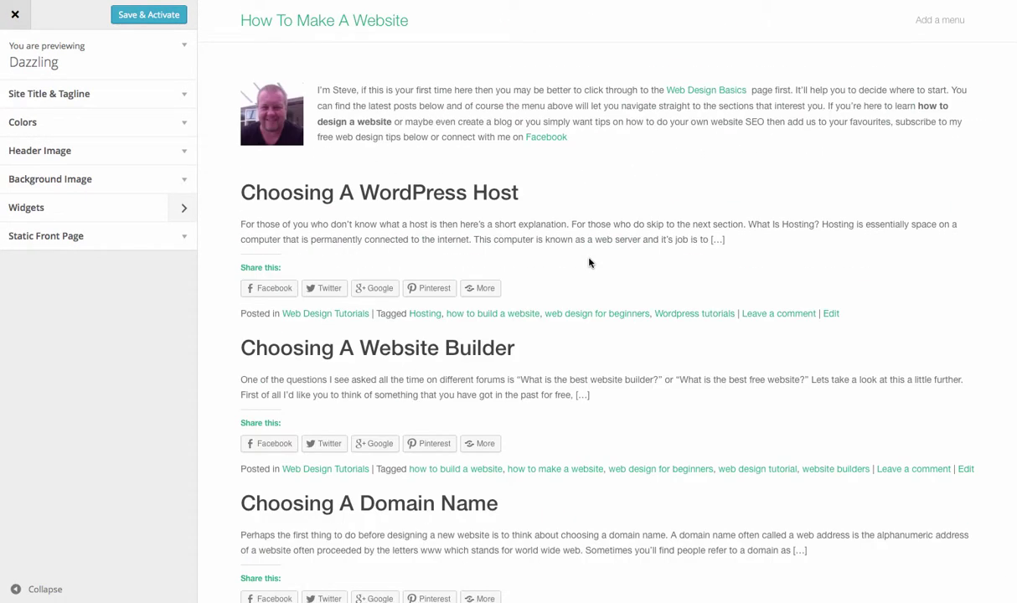
# - Set cropped-youcanmakeawebsitebanner.png from the media library as the Dazzling header image, keeping the suggested crop area
pyautogui.click(185, 128)
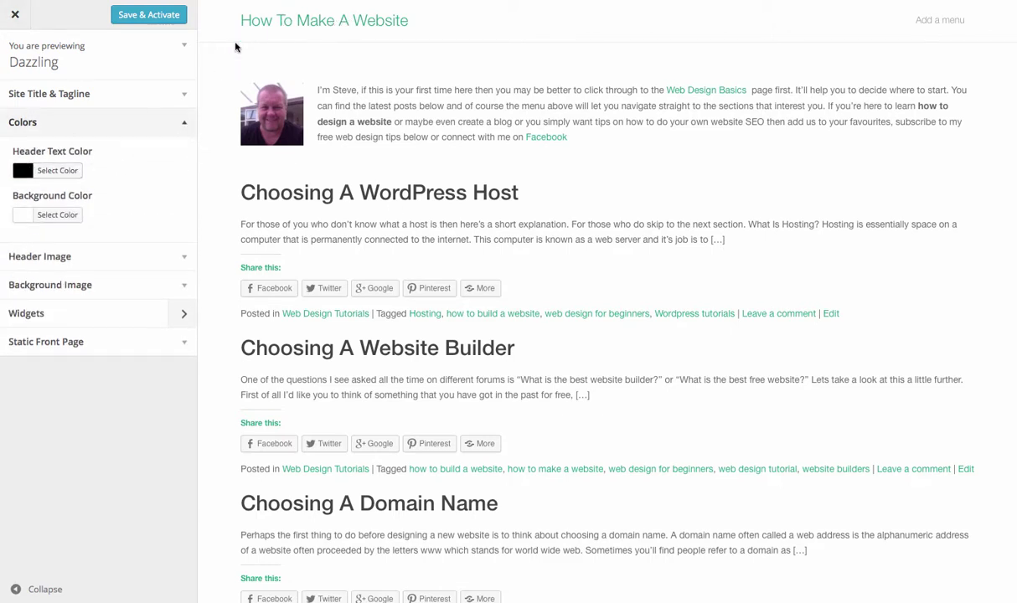
pyautogui.click(179, 260)
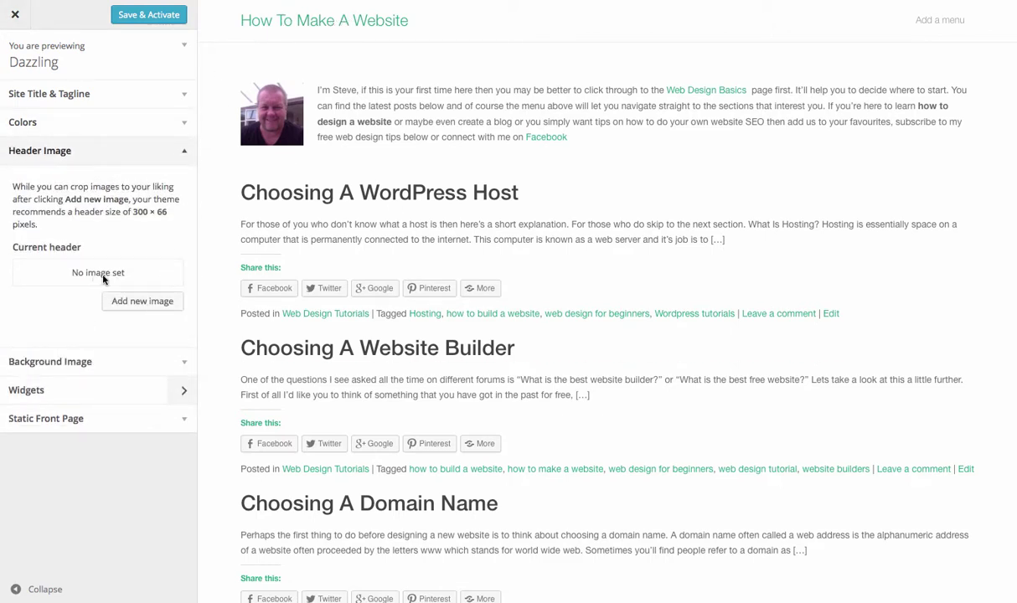
pyautogui.click(147, 303)
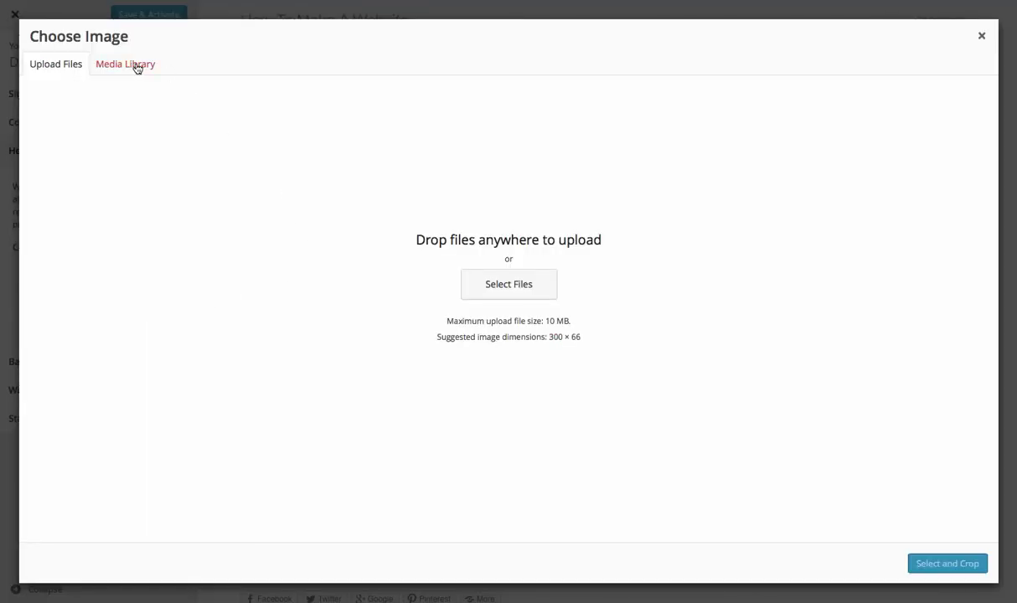
pyautogui.click(138, 67)
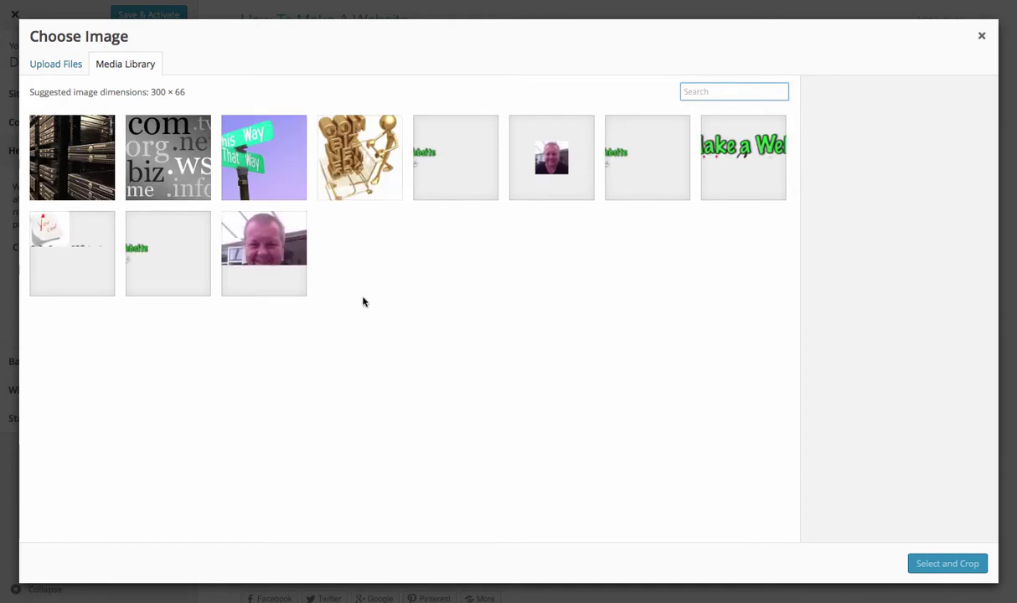
pyautogui.click(710, 174)
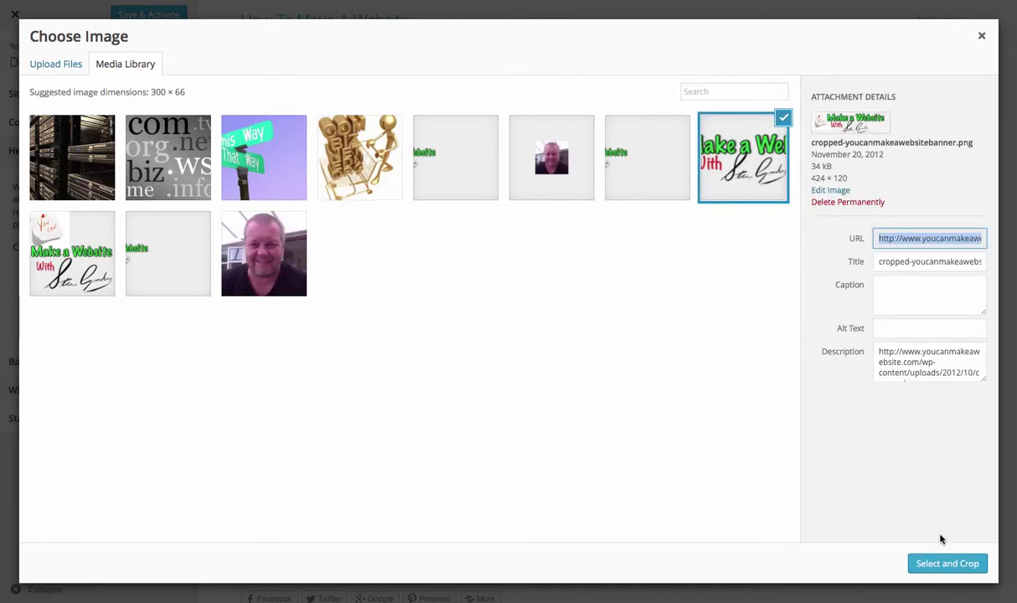
pyautogui.click(946, 566)
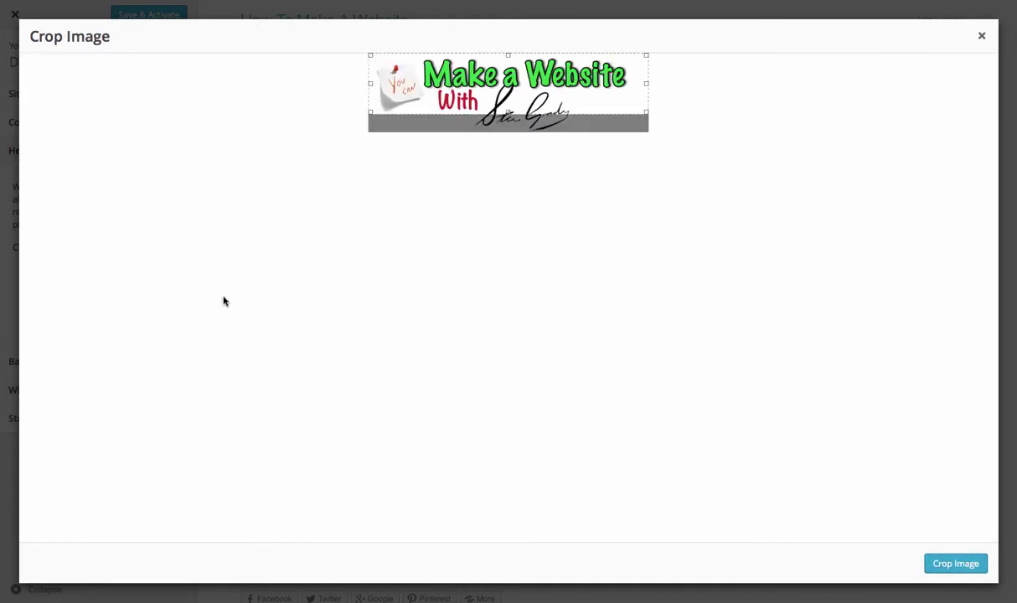
pyautogui.click(976, 565)
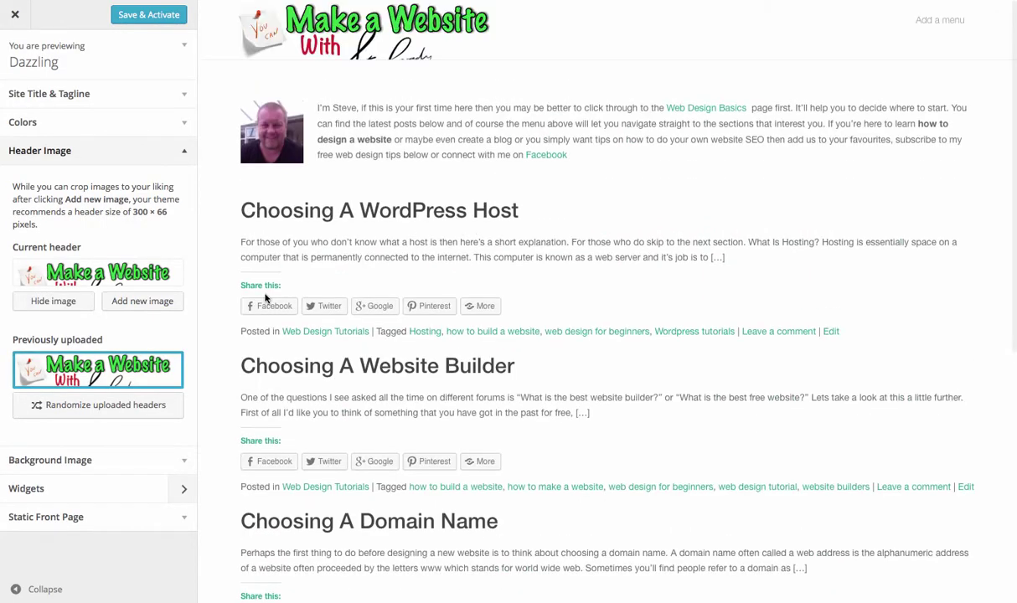
# - Save and activate the customized Dazzling theme, and check the home page on the live site
pyautogui.click(138, 16)
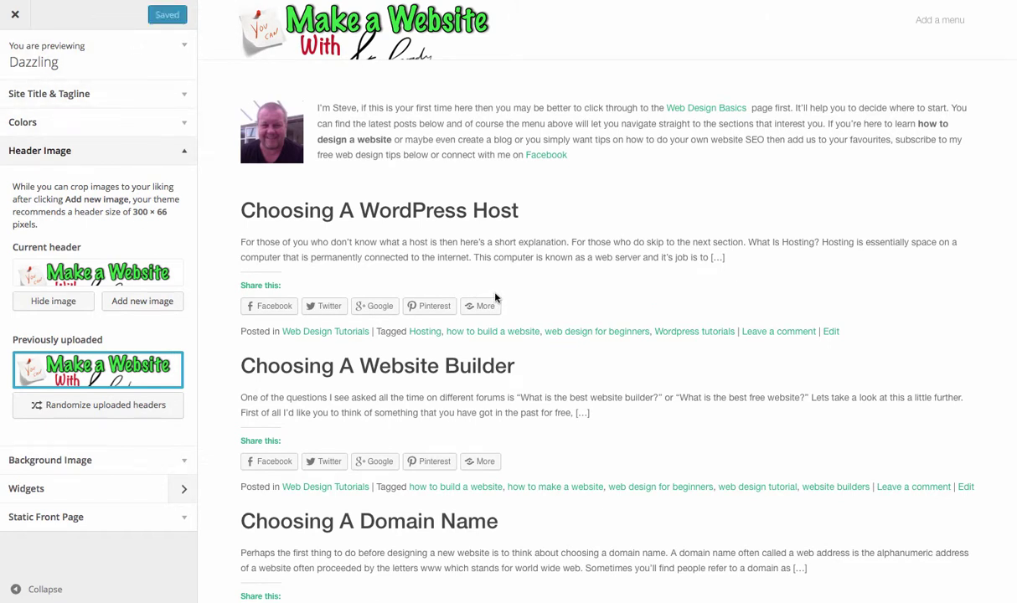
pyautogui.click(15, 15)
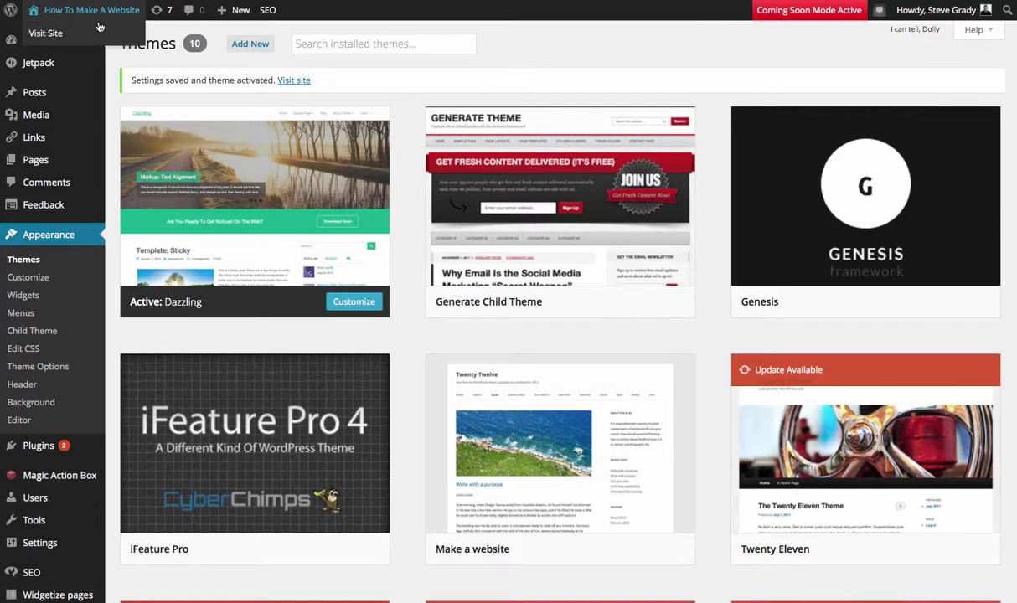
pyautogui.click(99, 28)
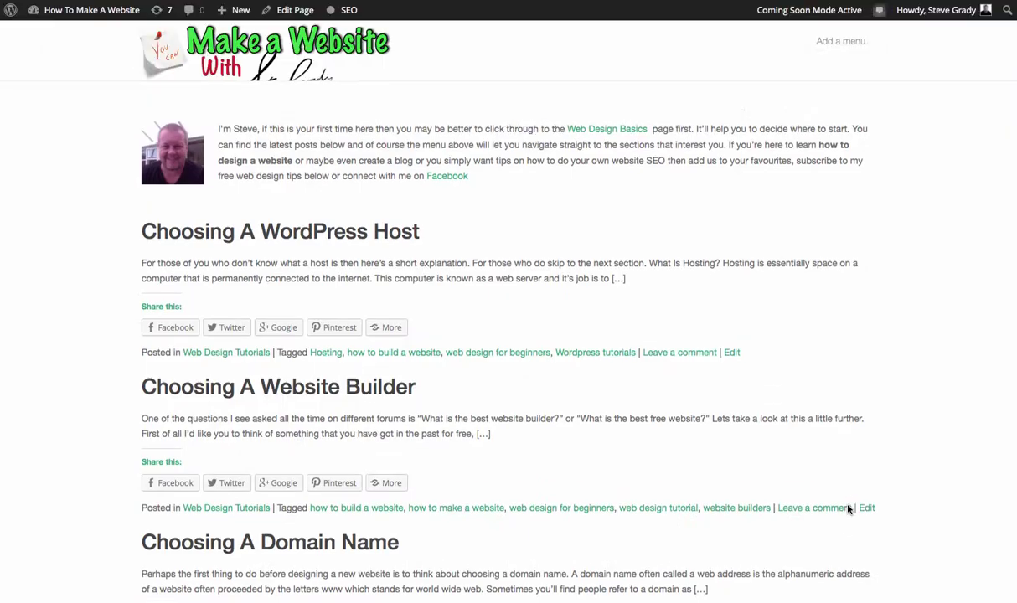
pyautogui.scroll(2, 640, 469)
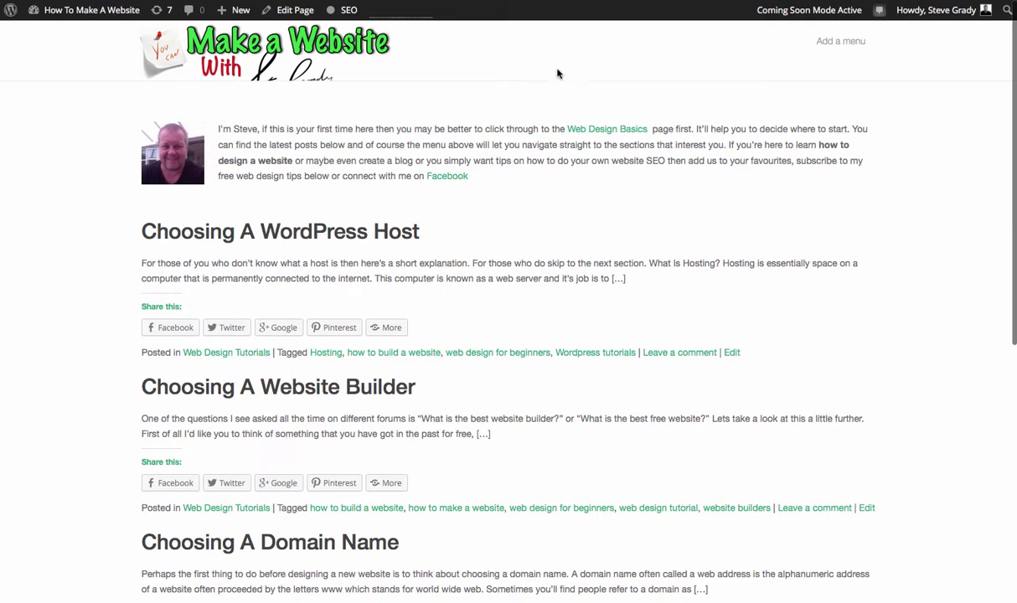
# - Return from the live site to the installed themes, activate Twenty Twelve, and check the home page from header to newsletter form
pyautogui.click(791, 42)
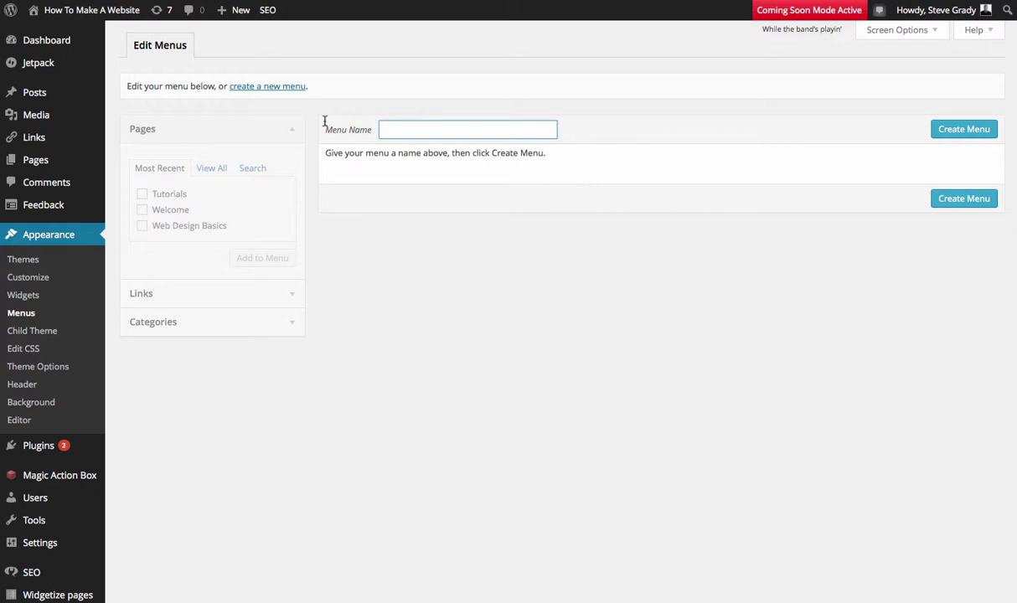
pyautogui.click(22, 262)
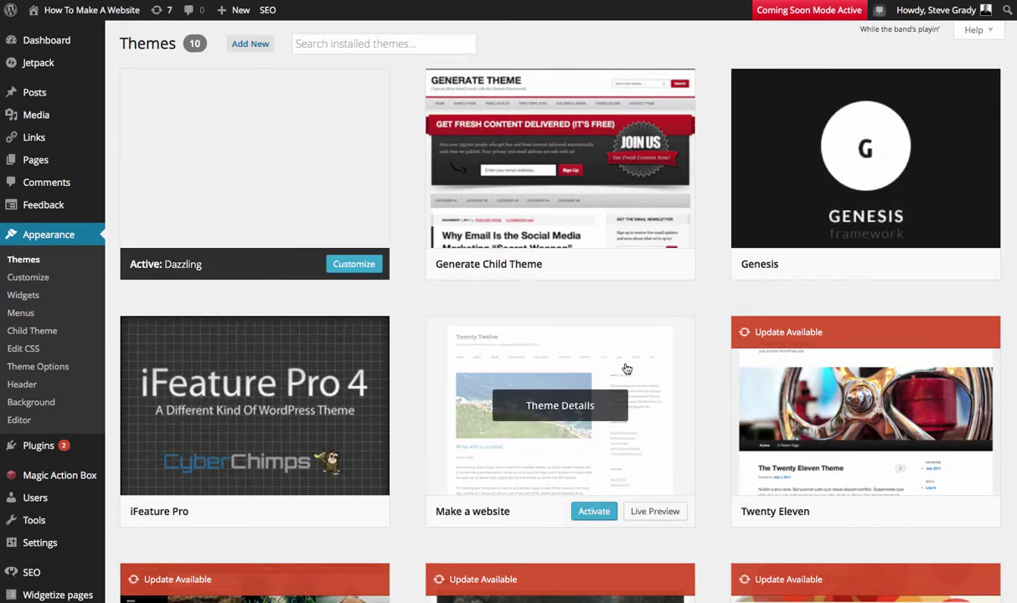
pyautogui.scroll(-5, 600, 382)
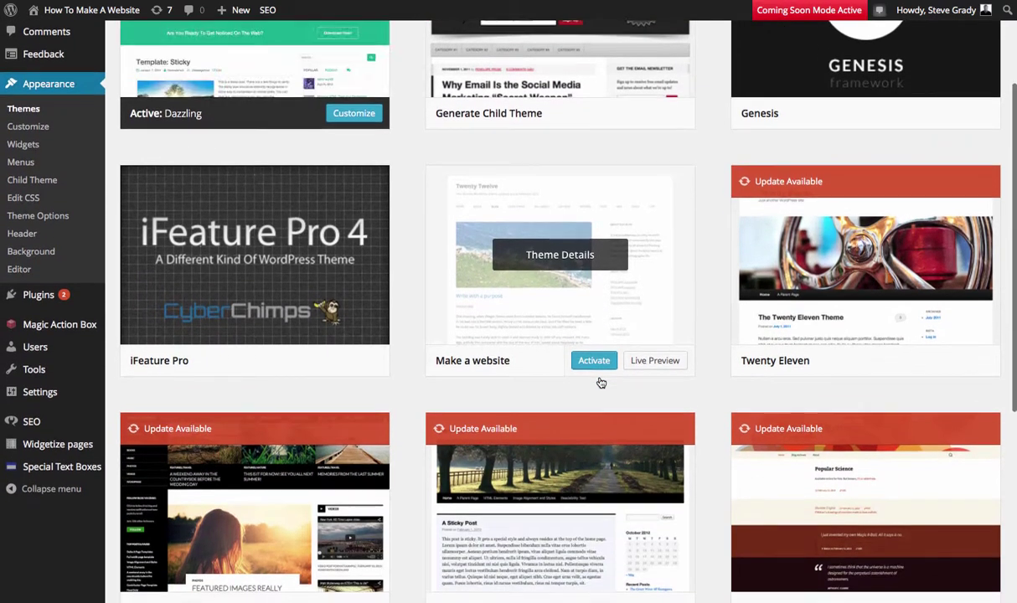
pyautogui.scroll(2, 600, 381)
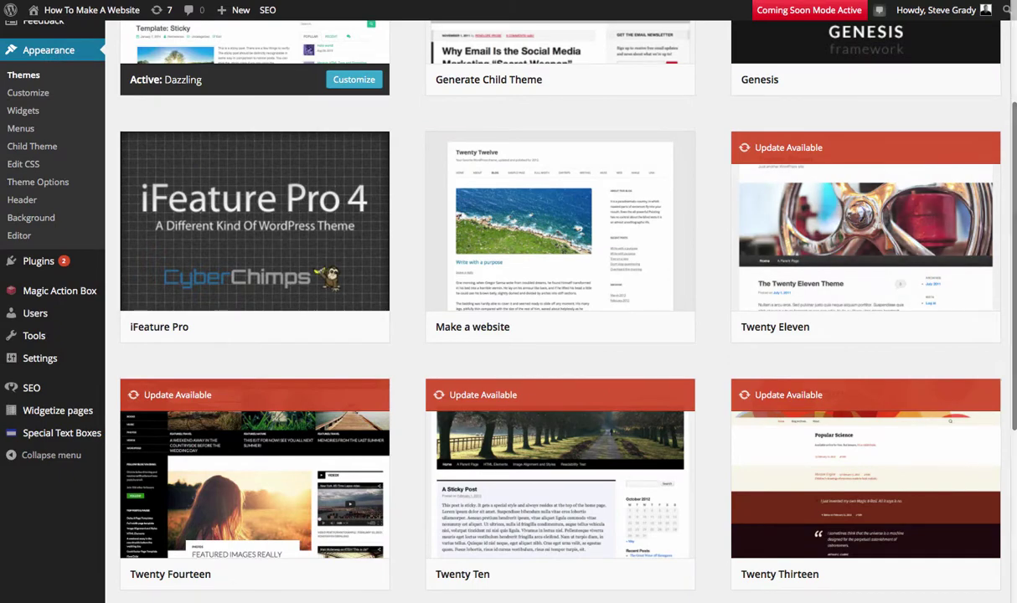
pyautogui.scroll(-4, 779, 298)
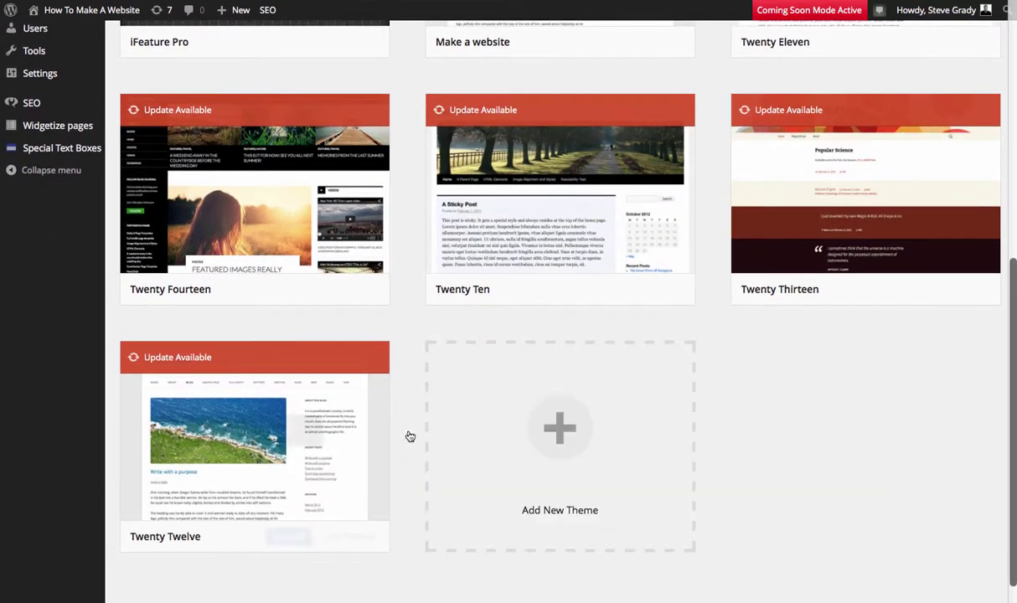
pyautogui.click(286, 540)
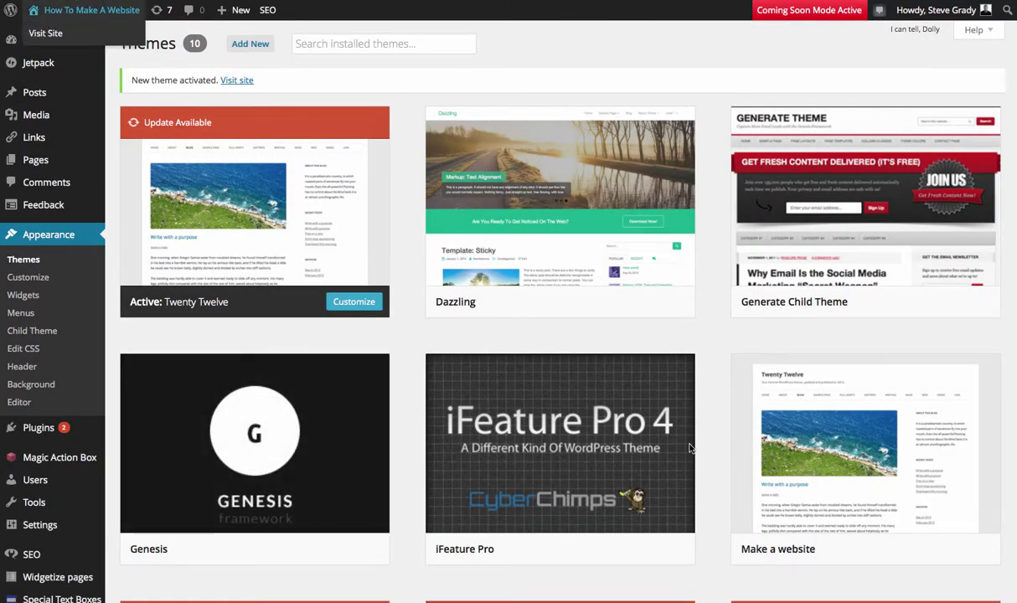
pyautogui.scroll(-10, 618, 341)
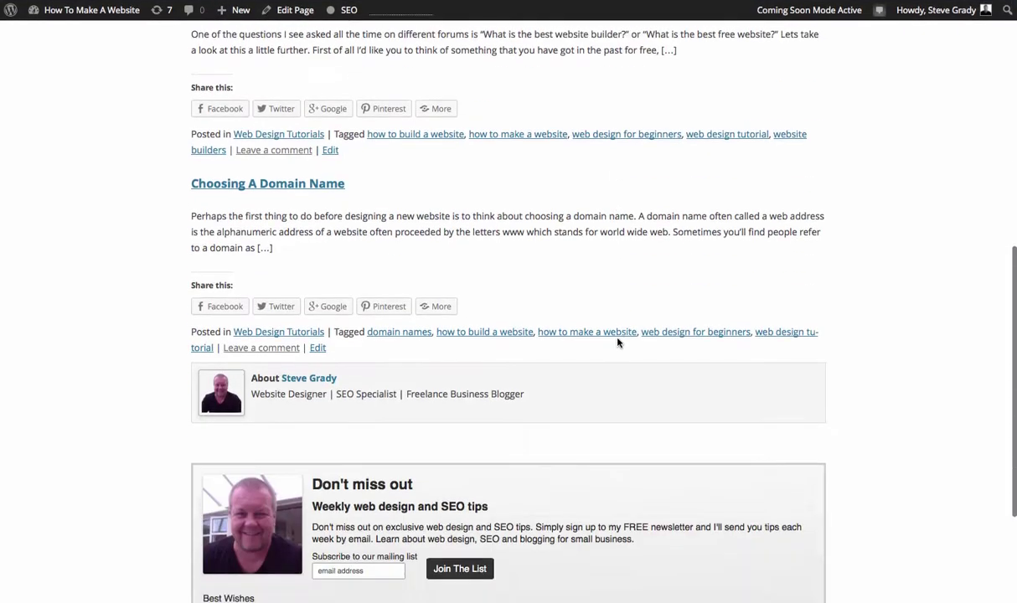
pyautogui.scroll(10, 617, 342)
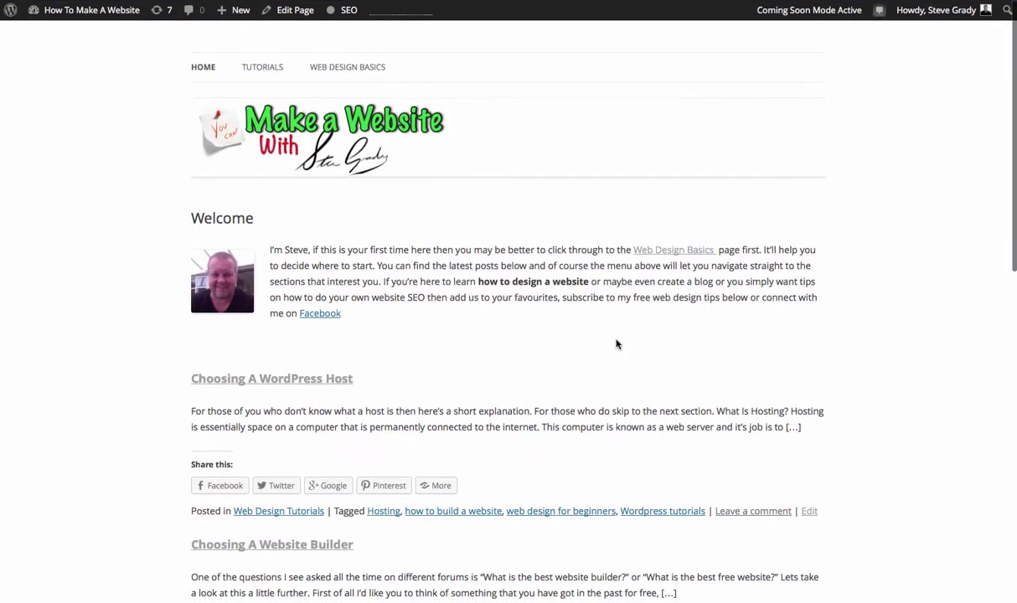